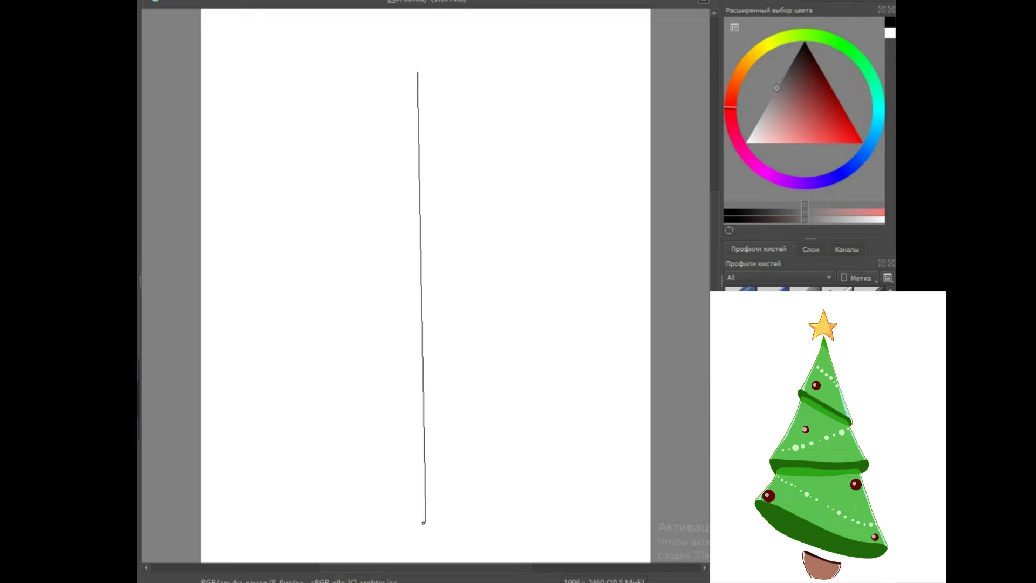
- Sketch a five-pointed star with thin grey brush strokes at the upper end of the vertical guide line
key("b")
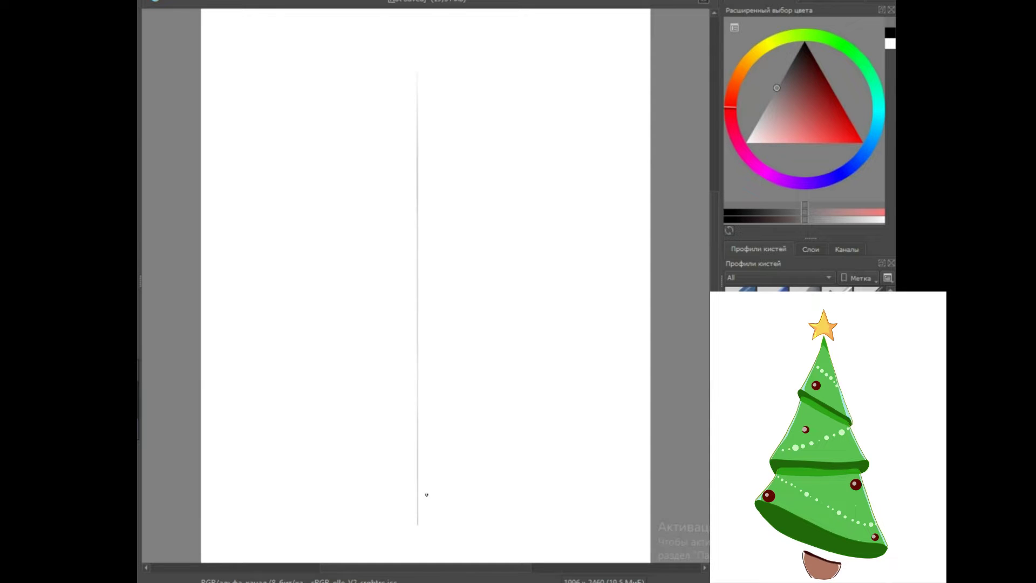
mouse_move(386, 68)
left_mouse_down()
mouse_move(464, 68)
mouse_move(443, 68)
left_mouse_up()
left_click_drag(401, 79, 410, 83)
mouse_move(401, 80)
left_mouse_down()
mouse_move(395, 103)
mouse_move(430, 78)
left_mouse_up()
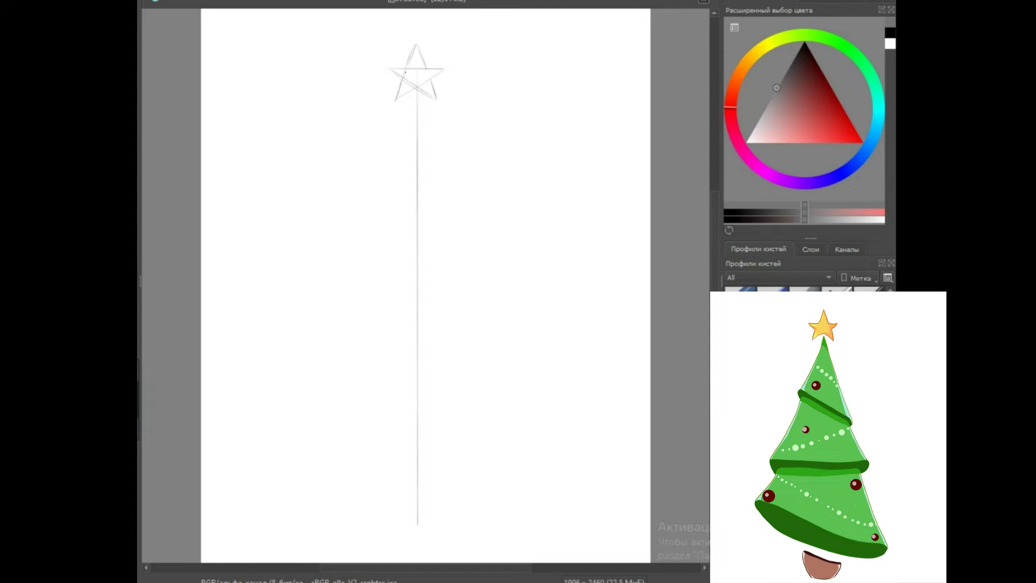
left_click_drag(397, 100, 434, 75)
left_click_drag(423, 56, 438, 103)
left_click(417, 93)
- Sketch the tree's top tier below the star, with two flaring sides and a lower edge slanting down to the right
left_click_drag(376, 192, 416, 97)
mouse_move(426, 109)
left_mouse_down()
mouse_move(435, 173)
mouse_move(468, 247)
left_mouse_up()
left_click_drag(370, 207, 438, 232)
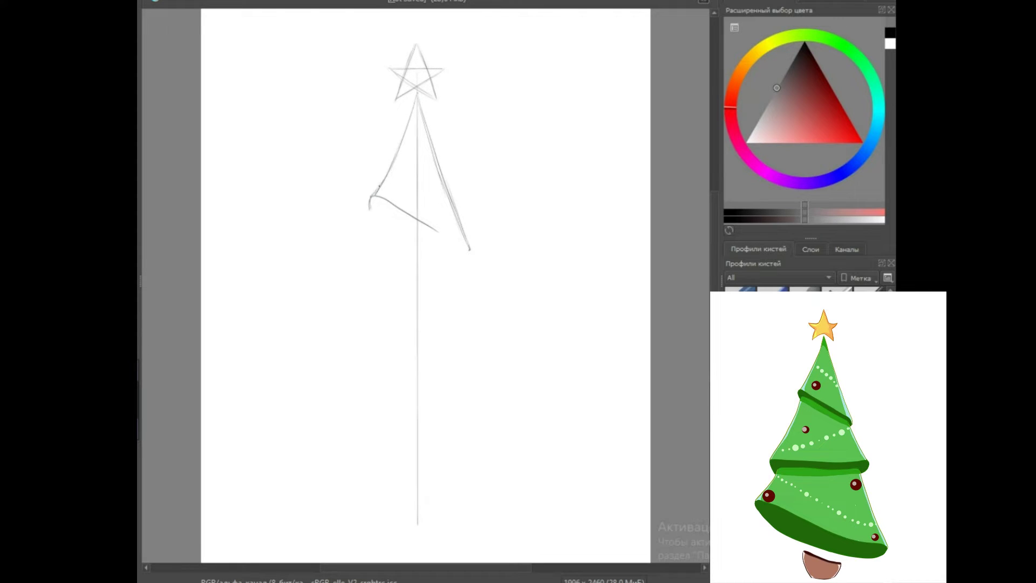
left_click_drag(438, 230, 467, 260)
- Sketch the wider middle tier with flaring sides, a nearly horizontal lower edge and curled corners
left_click_drag(376, 207, 371, 222)
left_click_drag(326, 327, 348, 276)
left_click_drag(371, 215, 322, 326)
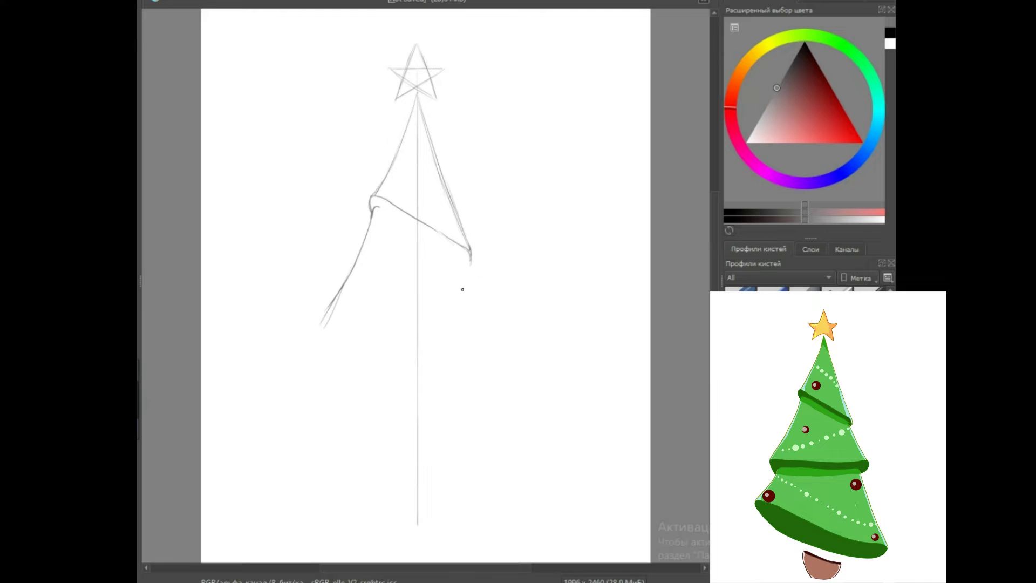
left_click_drag(463, 257, 498, 327)
left_click_drag(322, 326, 321, 349)
mouse_move(320, 327)
left_mouse_down()
mouse_move(502, 318)
mouse_move(435, 331)
mouse_move(504, 336)
mouse_move(468, 330)
mouse_move(502, 332)
mouse_move(495, 322)
mouse_move(492, 354)
left_mouse_up()
key("ctrl+z")
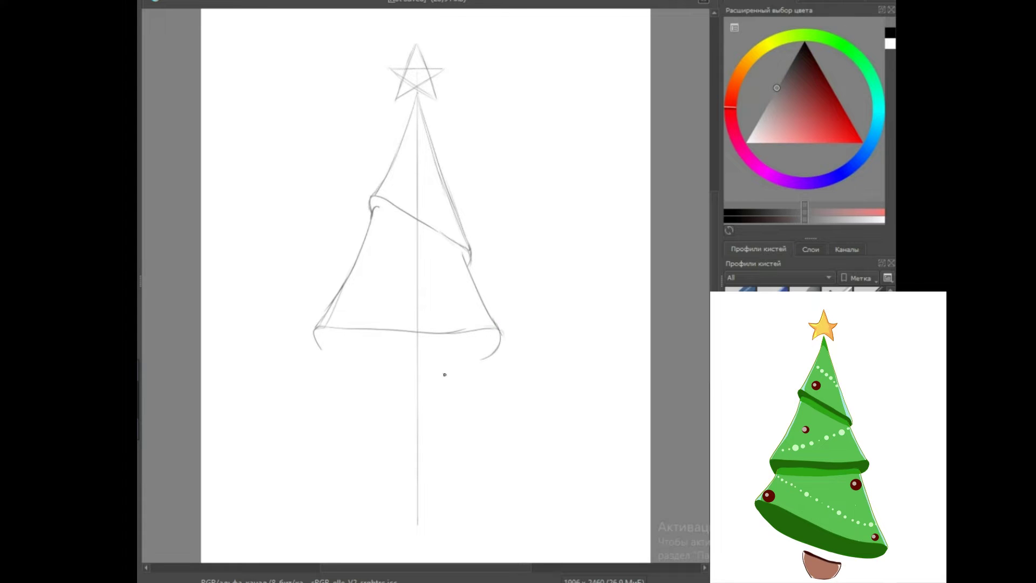
- Sketch the bottom tier with flaring sides, a slanted lower edge and a rounded skirt opening beneath it
left_click_drag(329, 345, 322, 360)
left_click_drag(290, 405, 329, 346)
left_click_drag(513, 435, 531, 482)
left_click_drag(485, 348, 532, 468)
left_click_drag(492, 366, 536, 478)
mouse_move(288, 416)
left_mouse_down()
mouse_move(538, 503)
mouse_move(522, 490)
mouse_move(525, 464)
mouse_move(539, 498)
left_mouse_up()
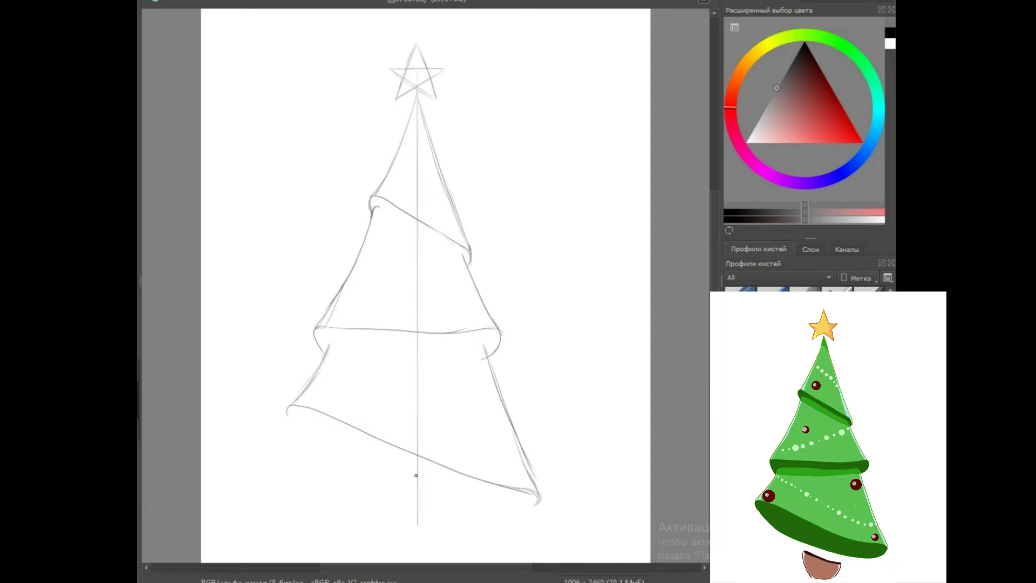
mouse_move(286, 409)
left_mouse_down()
mouse_move(321, 458)
mouse_move(526, 520)
left_mouse_up()
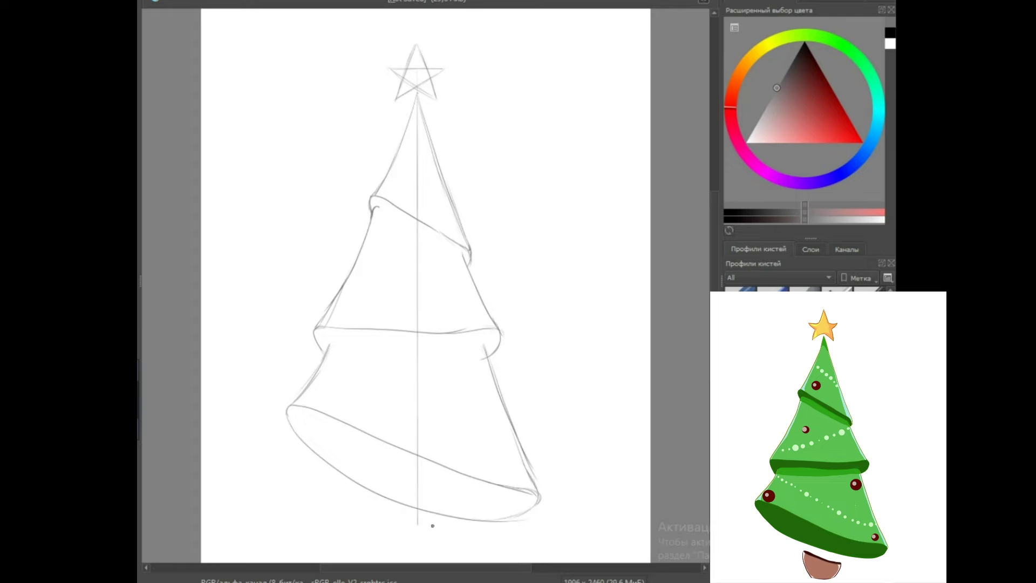
- Sketch a small tilted bowl-shaped pot beneath the skirt of the tree
mouse_move(380, 507)
left_mouse_down()
mouse_move(450, 522)
mouse_move(392, 513)
left_mouse_up()
left_click_drag(449, 538, 434, 552)
left_click_drag(377, 510, 390, 547)
mouse_move(406, 554)
left_mouse_down()
mouse_move(432, 551)
mouse_move(394, 554)
mouse_move(435, 556)
left_mouse_up()
left_click_drag(390, 515, 431, 528)
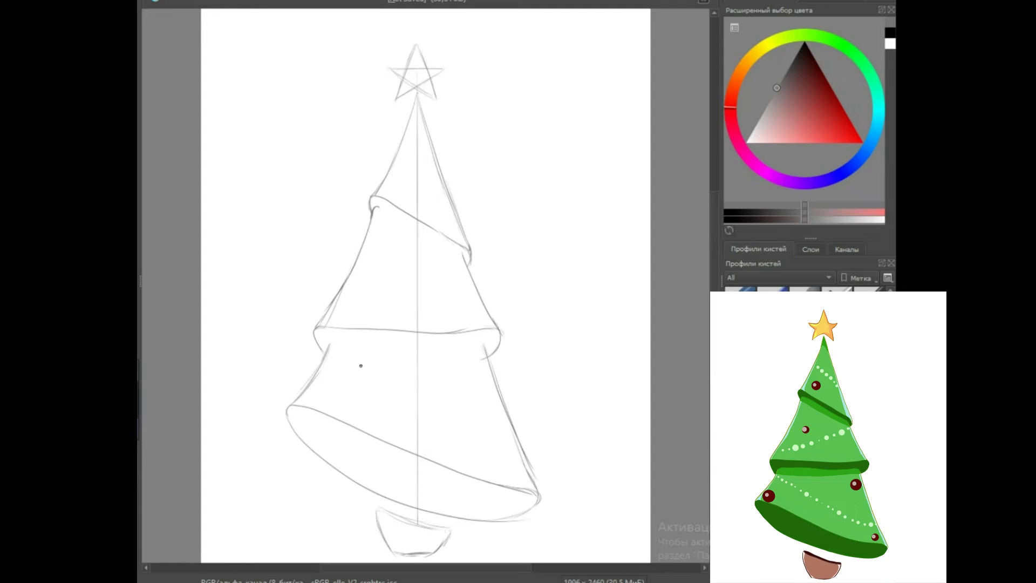
- Sketch the inner fold lines beneath the lower edges of the middle and top tiers
left_click_drag(341, 347, 489, 340)
key("ctrl+plus")
key("ctrl+minus")
key("ctrl+z")
left_click_drag(376, 205, 463, 255)
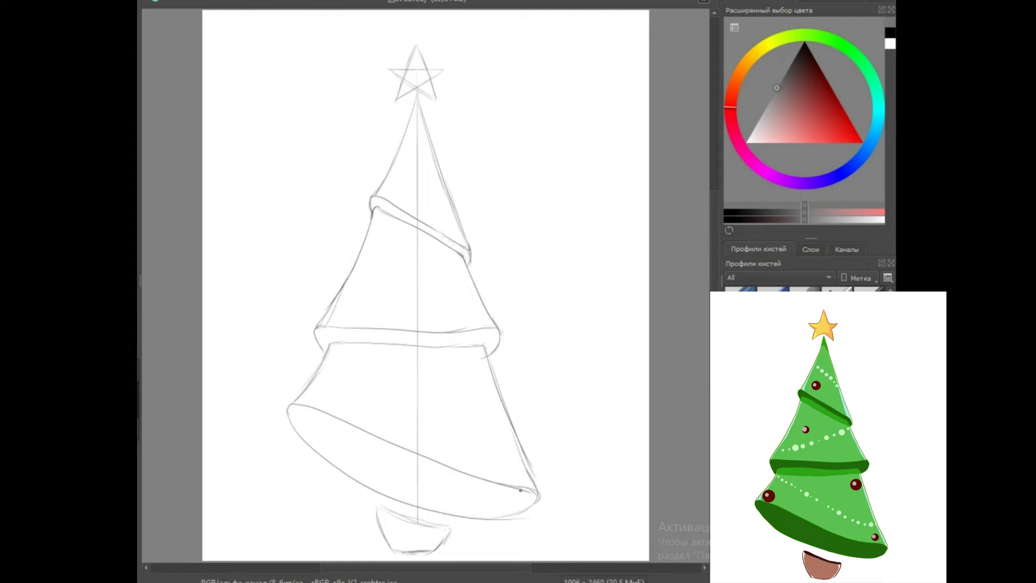
- Choose an olive green and trace both sides of the top tier over the sketch
left_click(810, 249)
left_click(787, 36)
left_click(827, 106)
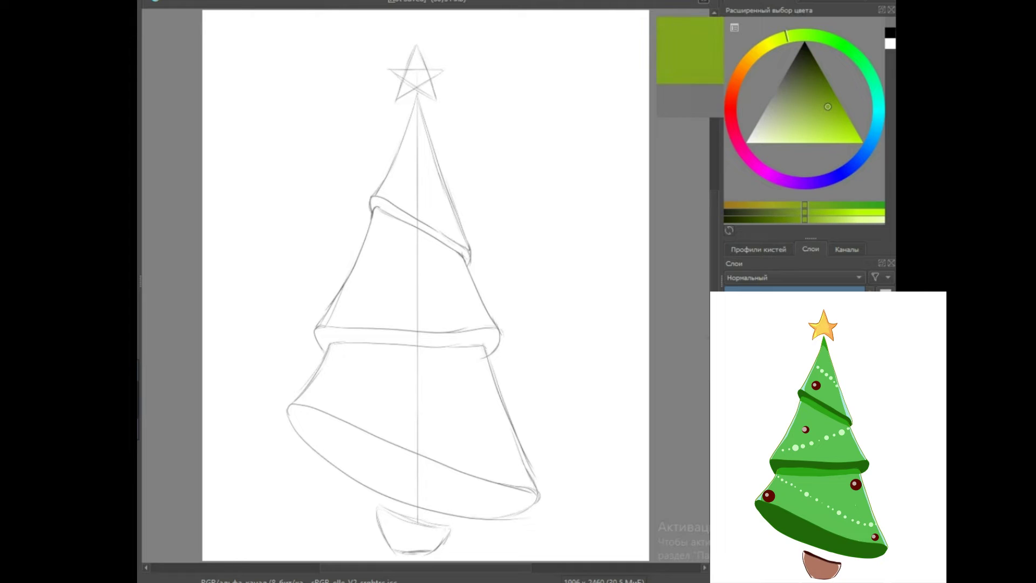
scroll(566, 264, "up", 3)
key("plus")
key("plus")
key("plus")
scroll(462, 238, "down", 3)
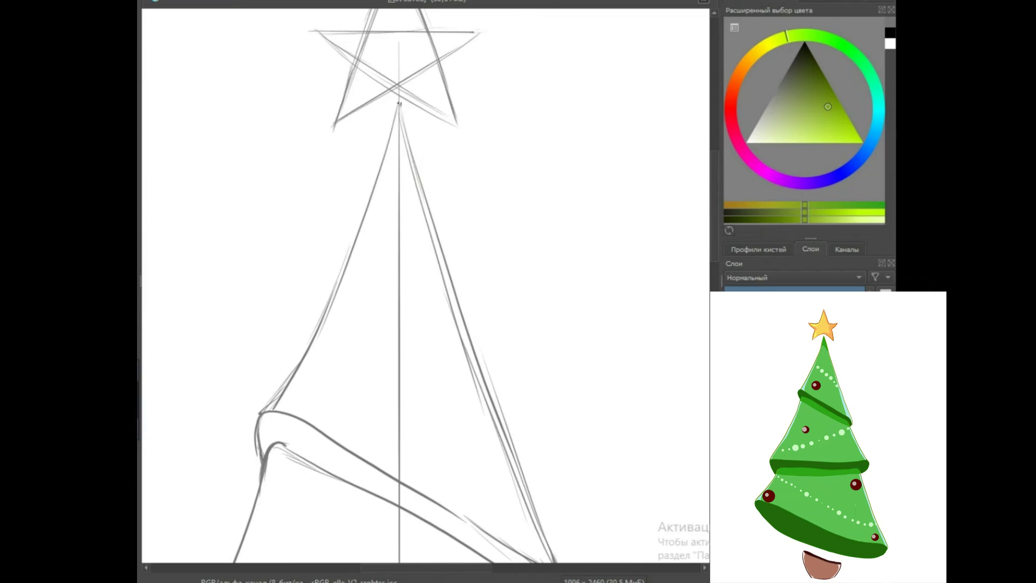
left_click_drag(398, 103, 262, 411)
key("minus")
mouse_move(407, 167)
left_mouse_down()
mouse_move(510, 475)
mouse_move(509, 505)
left_mouse_up()
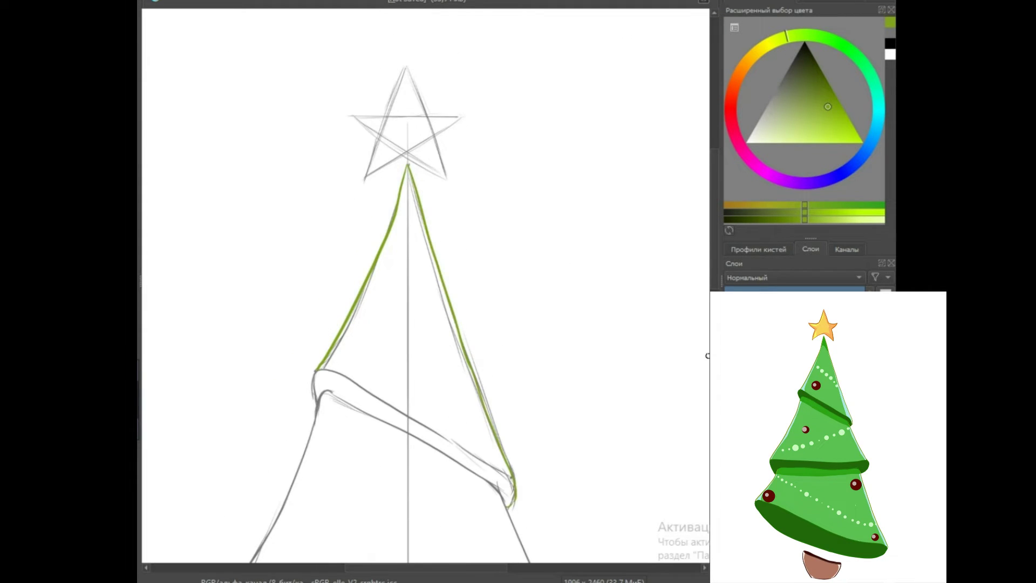
- Trace both sides of the middle tier in olive green
scroll(688, 278, "down", 5)
mouse_move(318, 181)
left_mouse_down()
mouse_move(270, 303)
mouse_move(204, 413)
left_mouse_up()
left_click_drag(506, 286, 569, 424)
key("ctrl+z")
left_click_drag(501, 272, 570, 419)
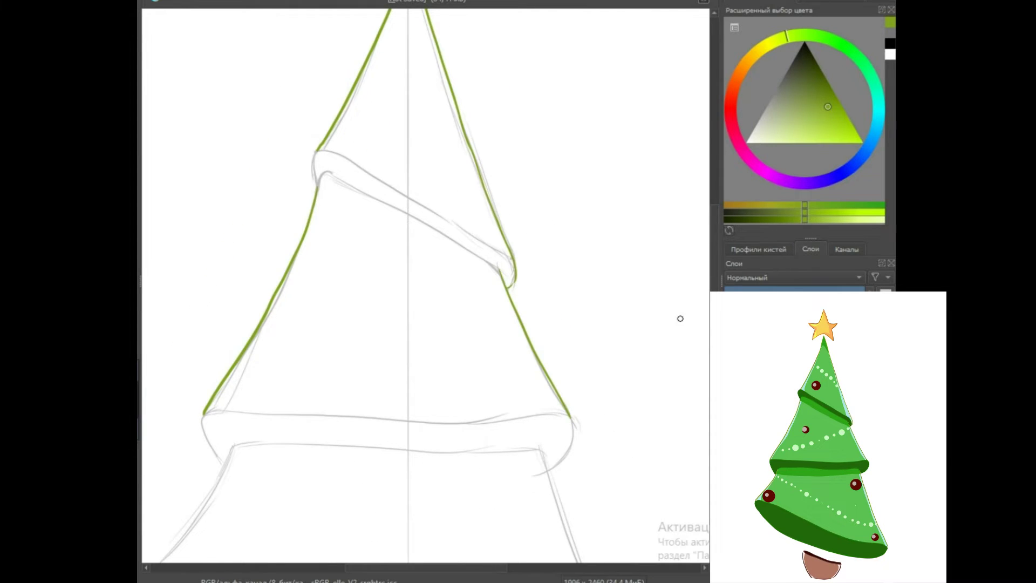
- Trace both sides of the bottom tier in olive green down to the skirt's corners
left_click_drag(714, 319, 713, 387)
left_click_drag(233, 184, 148, 307)
left_click_drag(544, 189, 649, 479)
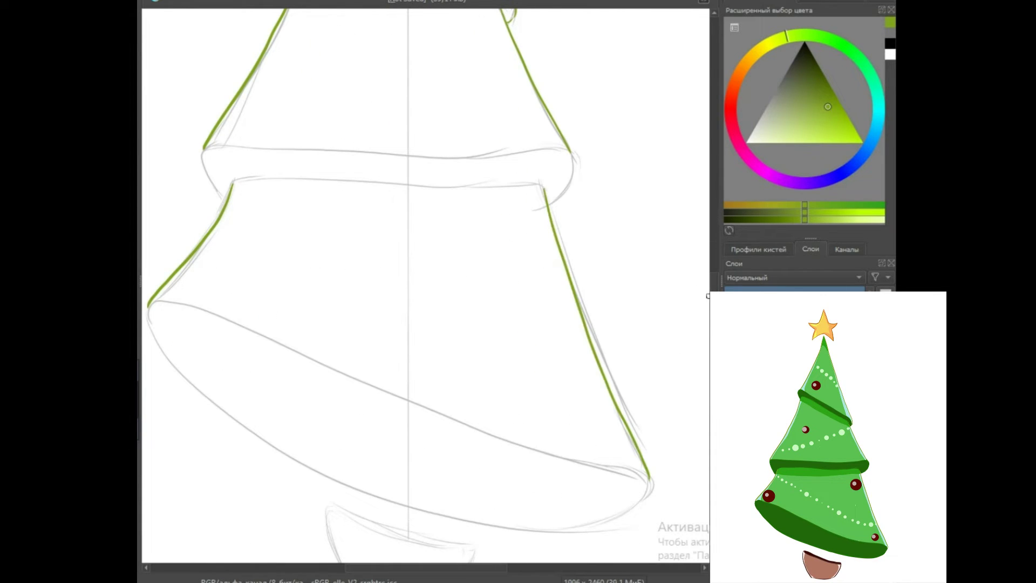
- Choose a dark green and outline the upper and lower edges of the top tier's slanted fold
left_click(824, 36)
left_click(828, 90)
left_click_drag(714, 295, 713, 200)
mouse_move(318, 294)
left_mouse_down()
mouse_move(336, 262)
mouse_move(454, 334)
left_mouse_up()
key("ctrl+z")
left_click_drag(329, 263, 509, 376)
mouse_move(319, 293)
left_mouse_down()
mouse_move(398, 322)
mouse_move(510, 390)
left_mouse_up()
- Outline the middle tier's fold in dark green, including its rounded ends and lower edge
scroll(564, 245, "down", 8)
mouse_move(216, 247)
left_mouse_down()
mouse_move(222, 301)
mouse_move(204, 261)
mouse_move(550, 247)
left_mouse_up()
key("ctrl+z")
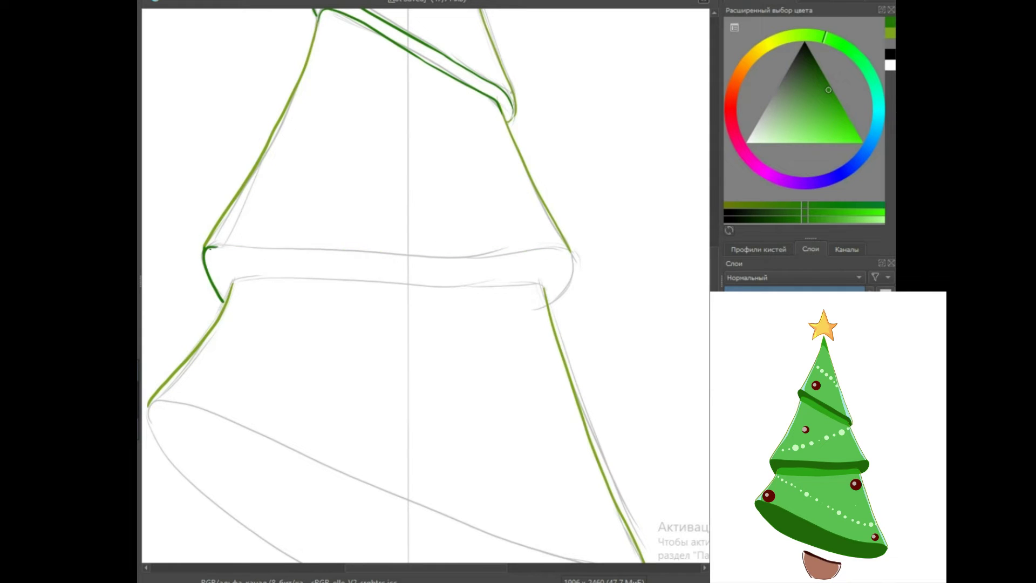
mouse_move(205, 248)
left_mouse_down()
mouse_move(547, 252)
mouse_move(551, 297)
left_mouse_up()
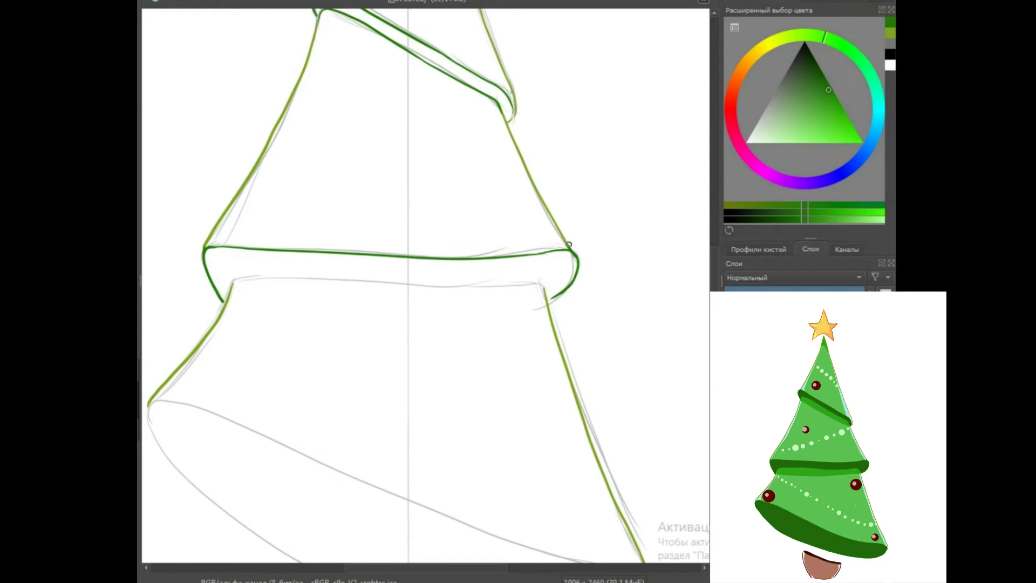
mouse_move(233, 283)
left_mouse_down()
mouse_move(533, 284)
mouse_move(448, 284)
mouse_move(545, 296)
mouse_move(524, 279)
left_mouse_up()
key("ctrl+z")
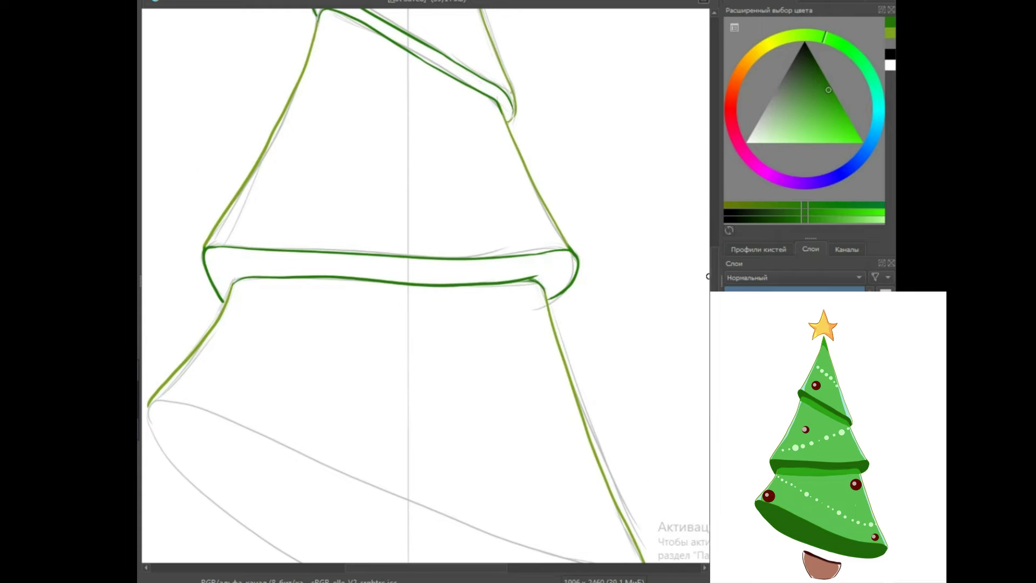
- Outline the skirt opening of the bottom tier in dark green along both curved edges
scroll(707, 276, "down", 5)
mouse_move(149, 238)
left_mouse_down()
mouse_move(241, 262)
mouse_move(613, 401)
mouse_move(636, 437)
left_mouse_up()
mouse_move(148, 255)
left_mouse_down()
mouse_move(623, 446)
mouse_move(639, 434)
left_mouse_up()
- Choose a dark brown and outline the pot's sides, base and slanted rim
left_click(730, 108)
left_click(800, 79)
mouse_move(333, 429)
left_mouse_down()
mouse_move(433, 472)
mouse_move(445, 527)
left_mouse_up()
mouse_move(332, 428)
left_mouse_down()
mouse_move(343, 503)
mouse_move(360, 528)
left_mouse_up()
left_click_drag(362, 529, 442, 527)
key("ctrl+z")
key("ctrl+z")
left_click_drag(333, 429, 470, 480)
key("ctrl+z")
left_click_drag(333, 429, 471, 480)
key("ctrl+z")
- Choose an orange and outline the treetop star with slightly curved edges over the sketch
key("ctrl+minus")
key("ctrl+plus")
left_click_drag(714, 324, 715, 157)
key("ctrl+plus")
key("ctrl+plus")
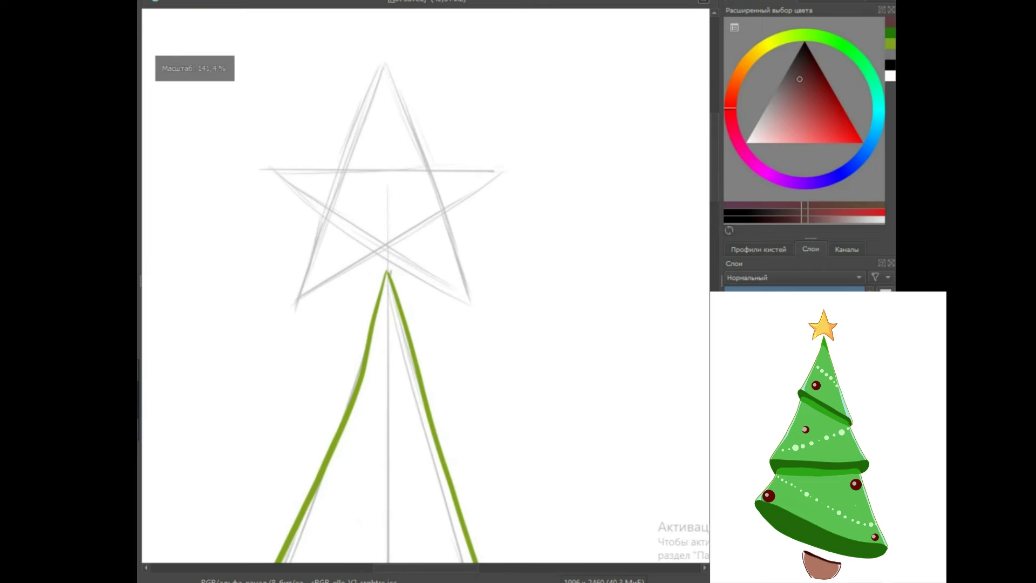
left_click(747, 61)
left_click(839, 101)
left_click(740, 71)
left_click(847, 118)
left_click_drag(386, 60, 350, 164)
left_click_drag(387, 60, 425, 170)
left_click_drag(264, 169, 346, 167)
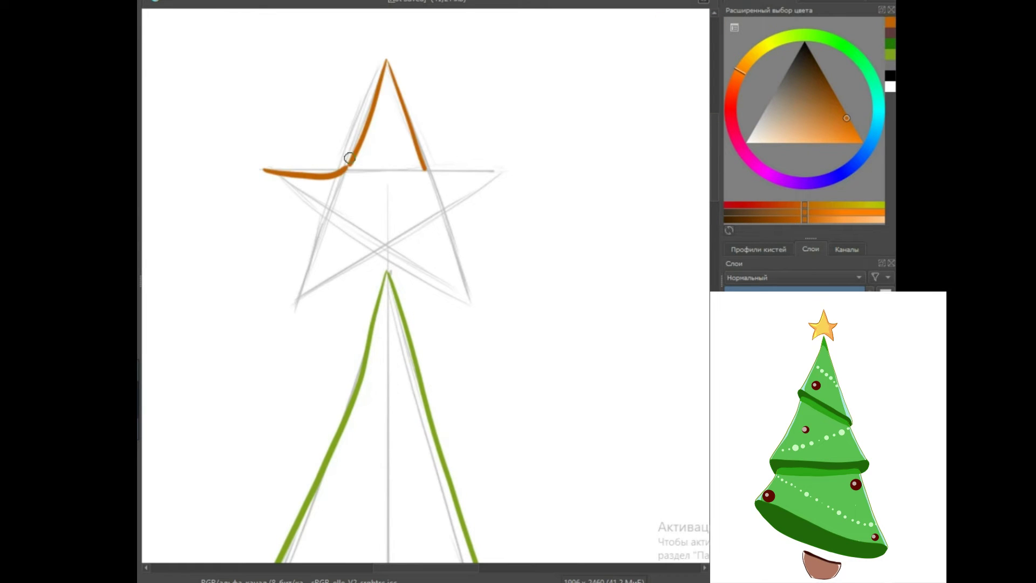
left_click_drag(426, 170, 497, 171)
left_click_drag(497, 171, 452, 216)
mouse_move(264, 170)
left_mouse_down()
mouse_move(356, 265)
mouse_move(405, 261)
mouse_move(464, 312)
left_mouse_up()
key("ctrl+z")
left_click_drag(448, 221, 465, 312)
- Hide the sketch and fill the top tier's slanted fold with dark green
scroll(638, 60, "down", 5)
left_click(732, 318)
mouse_move(268, 189)
left_mouse_down()
mouse_move(270, 141)
mouse_move(411, 225)
mouse_move(602, 362)
mouse_move(642, 337)
mouse_move(566, 333)
left_mouse_up()
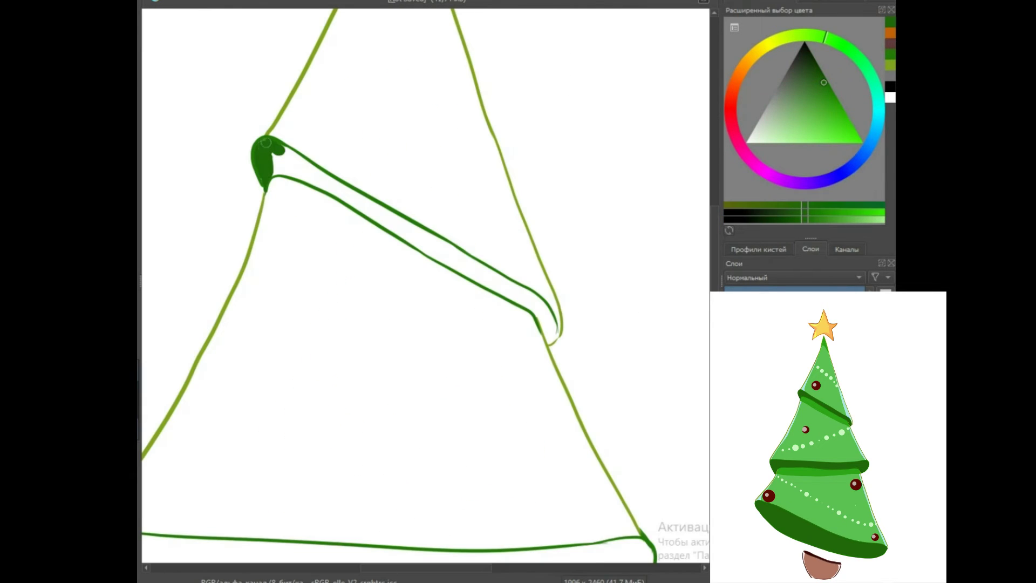
- Fill the fold of the middle tier with the same dark green
scroll(705, 285, "down", 5)
mouse_move(381, 342)
left_mouse_down()
mouse_move(431, 338)
mouse_move(426, 363)
mouse_move(322, 345)
mouse_move(397, 332)
left_mouse_up()
left_click_drag(404, 567, 379, 567)
mouse_move(232, 351)
left_mouse_down()
mouse_move(229, 388)
mouse_move(240, 326)
mouse_move(273, 337)
mouse_move(233, 337)
mouse_move(226, 394)
mouse_move(203, 319)
mouse_move(292, 345)
mouse_move(380, 350)
left_mouse_up()
key("ctrl+z")
left_click_drag(236, 318, 431, 356)
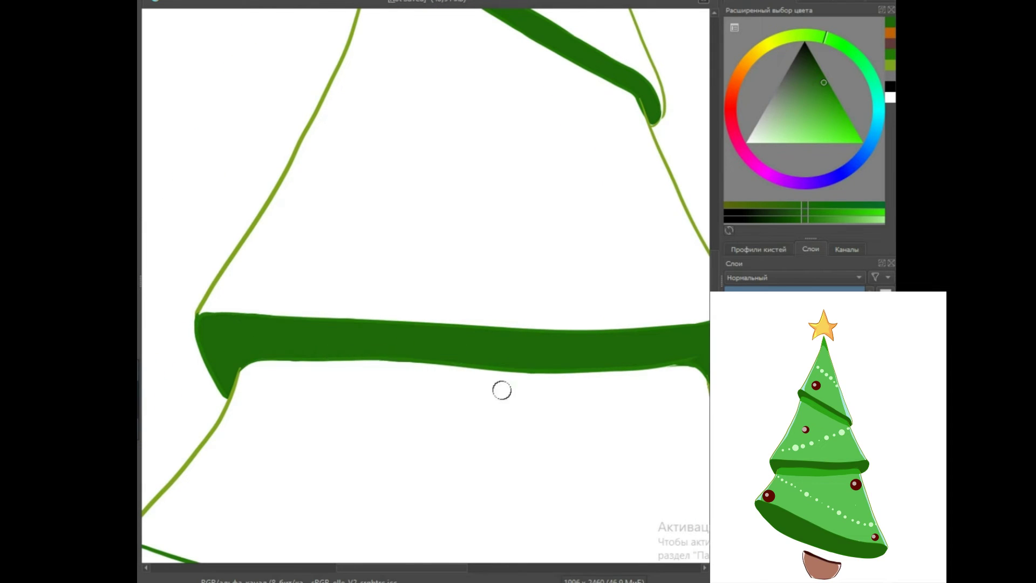
- Fill the whole skirt opening of the bottom tier with dark green
key("ctrl+minus")
key("ctrl+minus")
left_click_drag(297, 436, 398, 505)
mouse_move(318, 453)
left_mouse_down()
mouse_move(469, 516)
mouse_move(485, 534)
left_mouse_up()
left_click_drag(713, 282, 713, 320)
mouse_move(475, 404)
left_mouse_down()
mouse_move(590, 435)
mouse_move(621, 429)
left_mouse_up()
mouse_move(298, 312)
left_mouse_down()
mouse_move(317, 352)
mouse_move(518, 399)
left_mouse_up()
mouse_move(391, 393)
left_mouse_down()
mouse_move(515, 438)
mouse_move(598, 445)
mouse_move(574, 416)
mouse_move(626, 424)
left_mouse_up()
key("minus")
left_click_drag(627, 347, 627, 440)
- Choose a very dark red-brown and paint a thick band along the pot's slanted rim
left_click(731, 99)
left_click(816, 62)
left_click_drag(606, 371, 605, 262)
scroll(425, 357, "up", 3)
left_click_drag(463, 345, 415, 345, "shift")
left_click_drag(392, 400, 598, 471)
key("2")
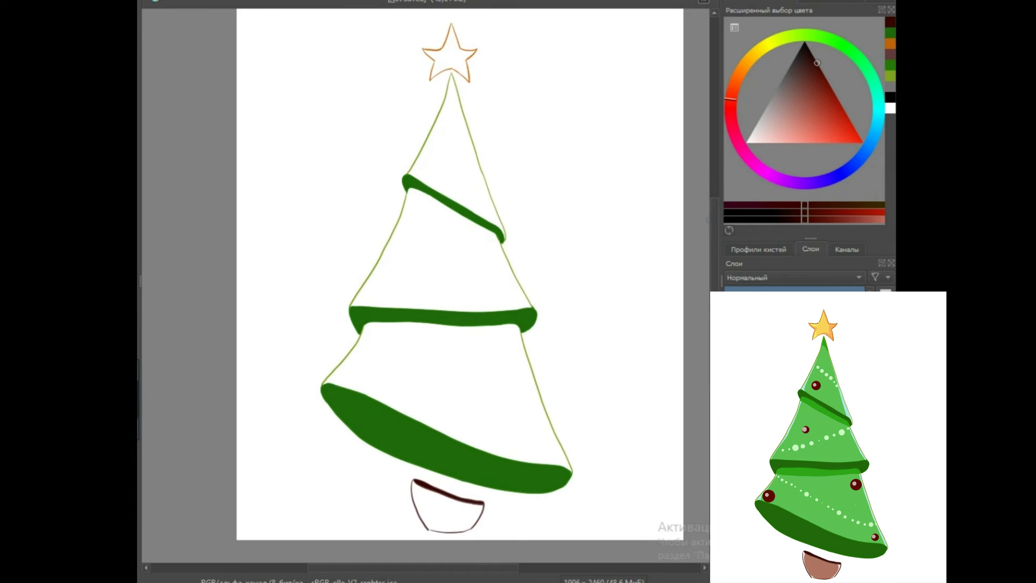
- Choose a brighter medium green and paint a shadow band just below the top tier's fold
left_click(830, 40)
left_click(831, 107)
scroll(425, 197, "up", 3)
mouse_move(379, 197)
left_mouse_down()
mouse_move(276, 195)
mouse_move(353, 245)
left_mouse_up()
mouse_move(274, 190)
left_mouse_down()
mouse_move(283, 182)
mouse_move(351, 219)
left_mouse_up()
mouse_move(513, 324)
left_mouse_down()
mouse_move(546, 344)
mouse_move(510, 301)
left_mouse_up()
mouse_move(378, 249)
left_mouse_down()
mouse_move(334, 212)
mouse_move(526, 332)
left_mouse_up()
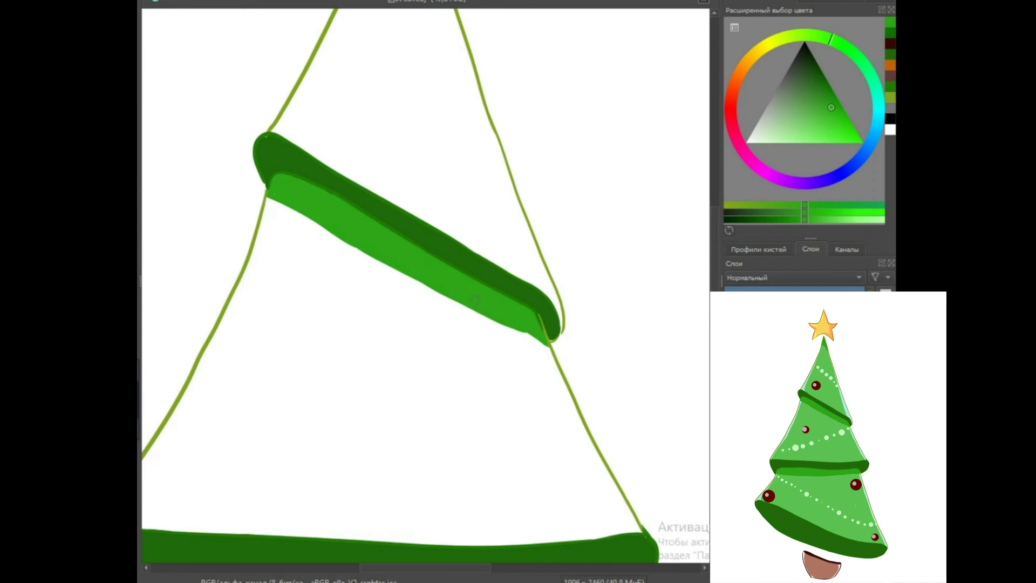
- Paint a medium green shadow band just below the middle tier's fold
key("ctrl+minus")
key("ctrl+minus")
key("ctrl+minus")
left_click_drag(336, 394, 335, 332)
scroll(514, 355, "up", 2)
mouse_move(231, 312)
left_mouse_down()
mouse_move(521, 297)
mouse_move(546, 307)
mouse_move(438, 298)
mouse_move(545, 300)
mouse_move(367, 306)
mouse_move(550, 309)
left_mouse_up()
- Fill the tip of the tree just below the star with medium green
key("minus")
left_click_drag(714, 270, 714, 218)
key("minus")
mouse_move(414, 129)
left_mouse_down()
mouse_move(419, 112)
mouse_move(425, 134)
left_mouse_up()
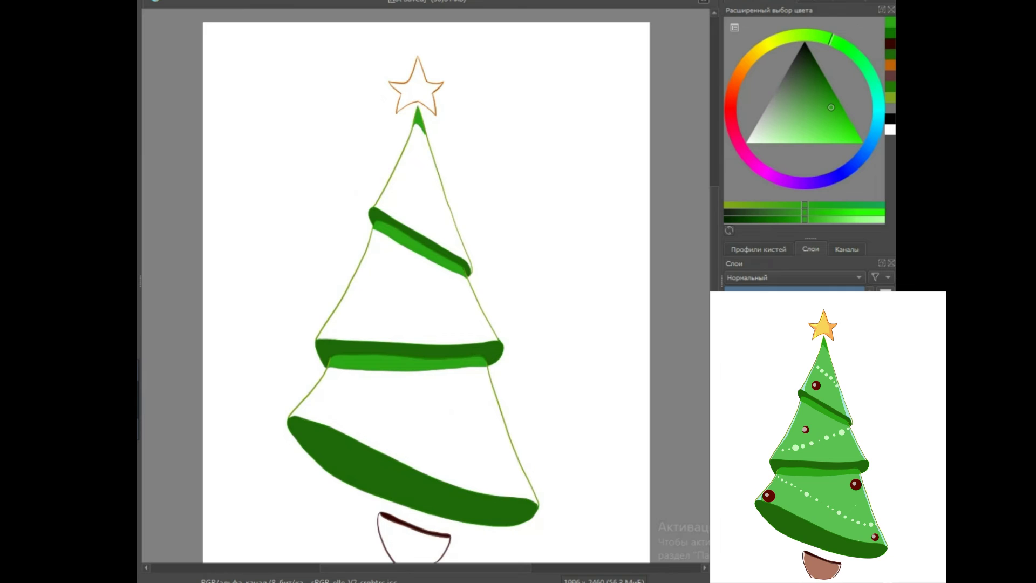
- Choose a pale green and dab a diagonal garland of six dots across the top tier
scroll(426, 167, "up", 2)
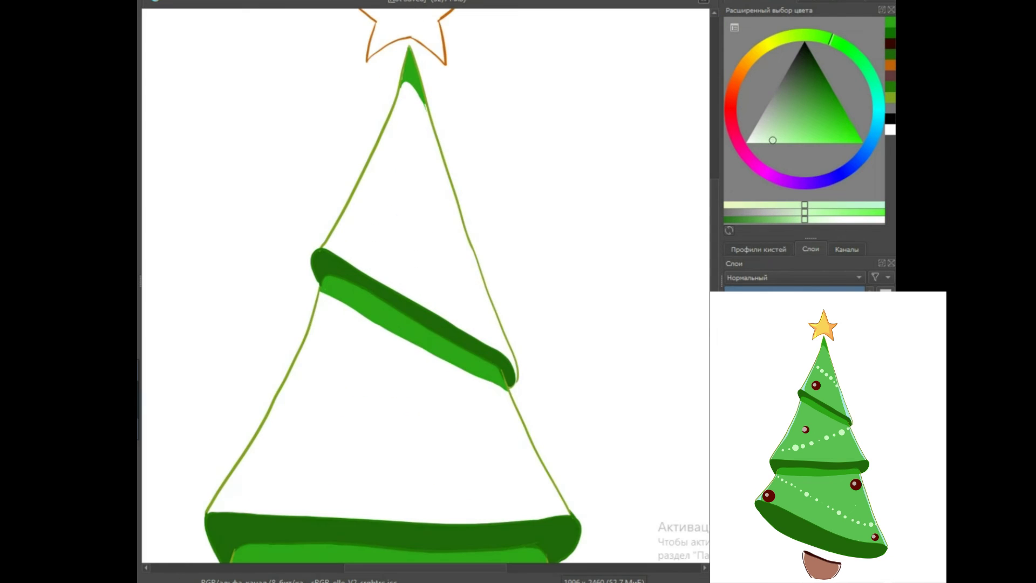
left_click(387, 165)
left_click(402, 178)
left_click(419, 193)
left_click(435, 205)
left_click(449, 220)
left_click(458, 235)
- Dab pale green garlands of varied dots, rising to the right on the middle tier and descending on the bottom tier
left_click(255, 478)
left_click_drag(302, 469, 502, 396)
scroll(634, 353, "down", 5)
mouse_move(237, 294)
left_mouse_down()
mouse_move(494, 451)
mouse_move(550, 471)
mouse_move(607, 473)
left_mouse_up()
key("minus")
- Dab five dark red baubles of varied sizes across the three tiers and give each a small greyish-pink highlight
left_click(730, 100)
left_click(826, 77)
scroll(613, 230, "down", 2)
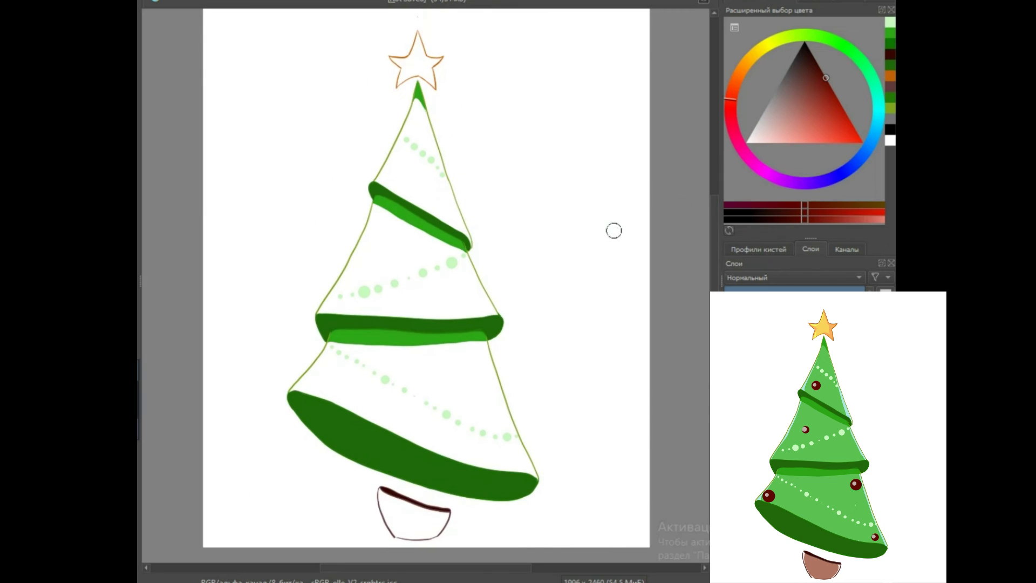
left_click(402, 174)
left_click(383, 257)
left_click(478, 361)
left_click(313, 382)
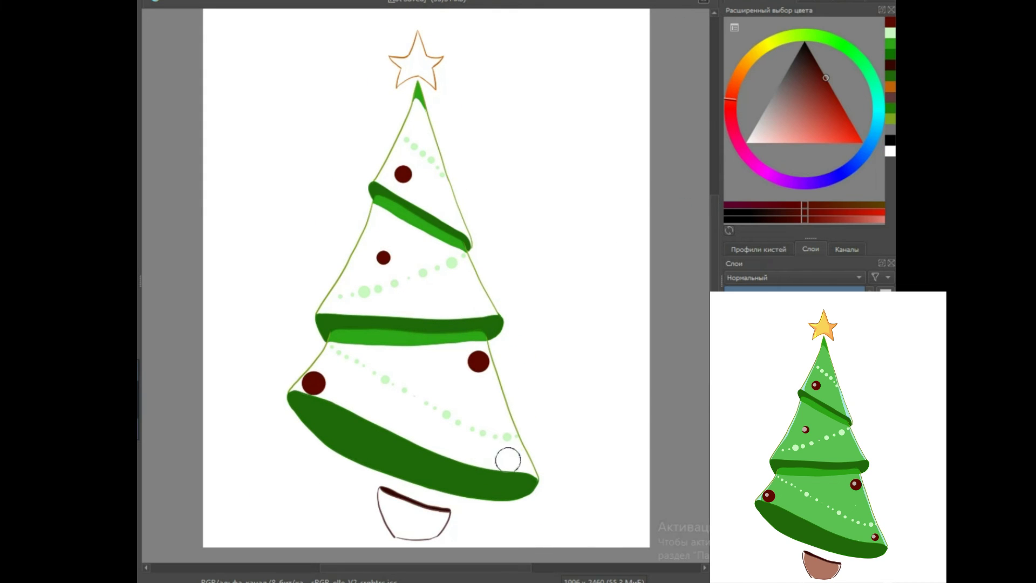
left_click(515, 460)
left_click(704, 221, "ctrl")
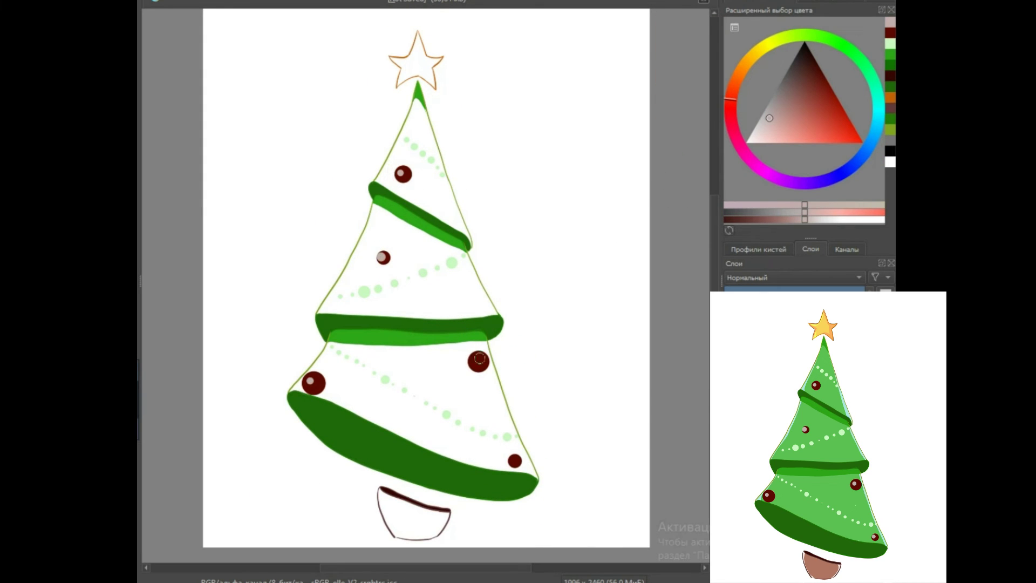
- Choose a light green and fill the bodies of all three tiers behind the garlands and baubles
left_click(835, 41)
left_click(797, 134)
left_click(811, 118)
left_click_drag(445, 399, 449, 428)
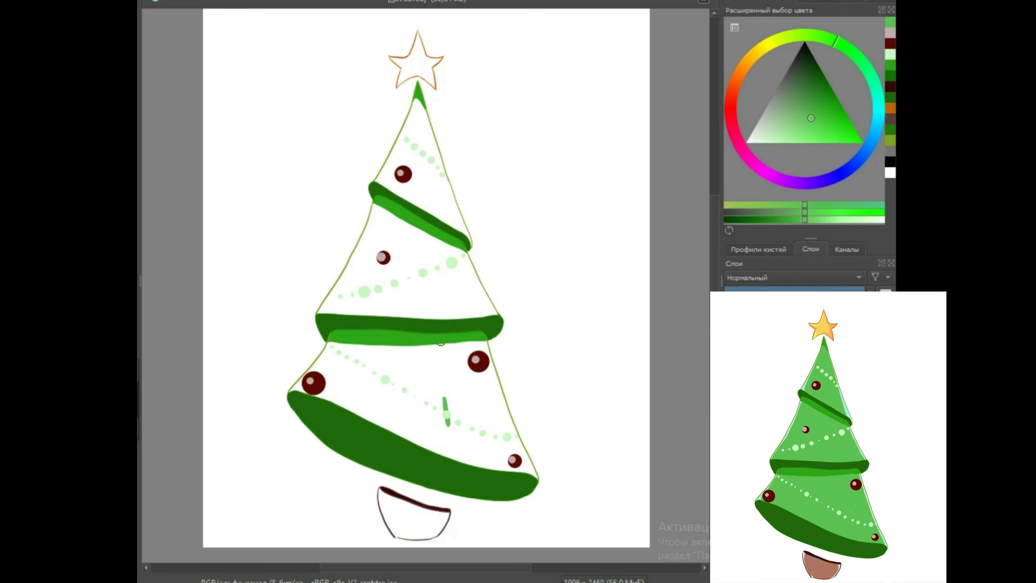
mouse_move(417, 124)
left_mouse_down()
mouse_move(442, 259)
mouse_move(410, 421)
mouse_move(359, 399)
mouse_move(326, 316)
mouse_move(307, 399)
mouse_move(475, 459)
left_mouse_up()
left_click_drag(417, 96, 487, 315)
mouse_move(376, 208)
left_mouse_down()
mouse_move(482, 399)
mouse_move(470, 462)
left_mouse_up()
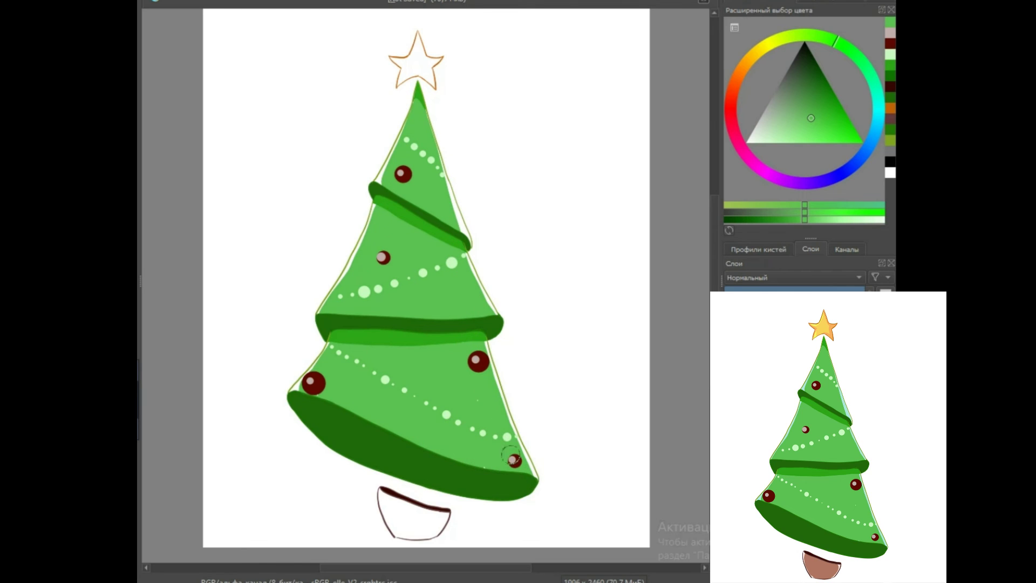
- Choose a muted reddish brown and fill the inside of the pot
left_click(733, 88)
left_click(800, 110)
mouse_move(416, 515)
left_mouse_down()
mouse_move(406, 526)
mouse_move(423, 530)
left_mouse_up()
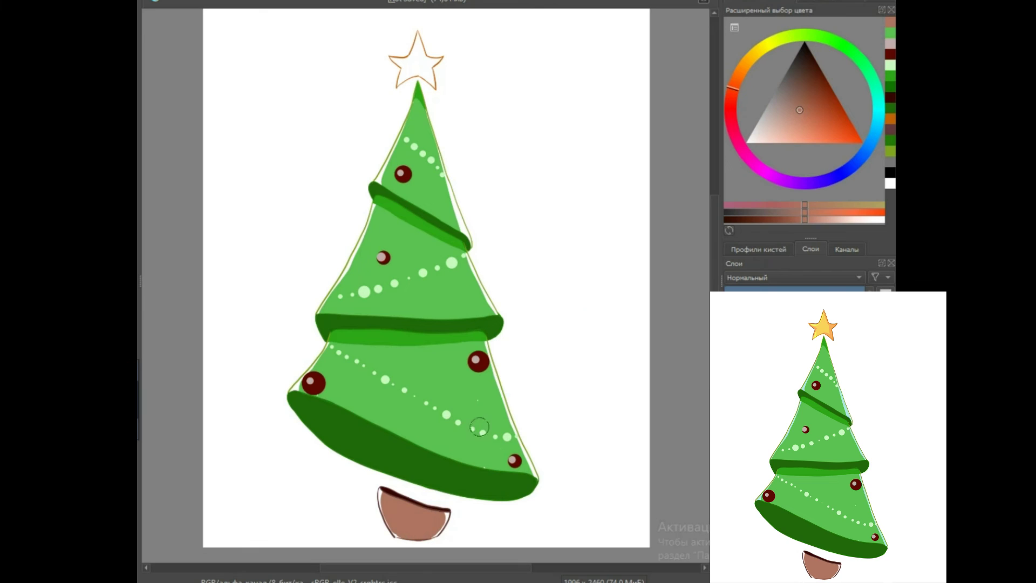
- Choose a pale cyan and paint thin highlights in the unfilled gaps along the tree's side edges
left_click(877, 97)
left_click(778, 133)
left_click_drag(381, 183, 394, 156)
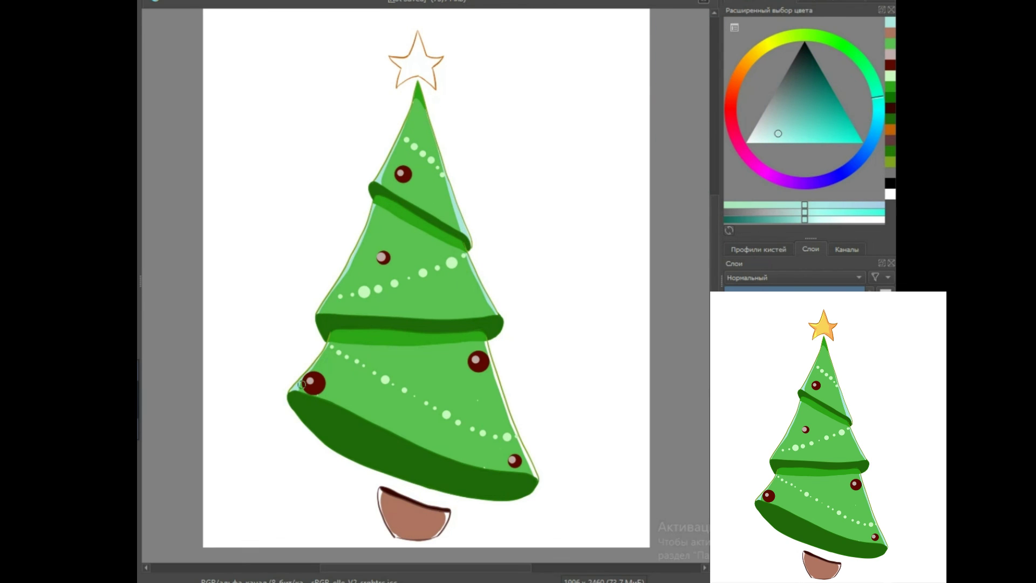
- Choose a very pale pink and paint thin highlights along both side edges of the pot
left_click(731, 91)
left_click(759, 138)
left_click_drag(382, 489, 386, 507)
left_click_drag(445, 518, 440, 531)
- Paint the star with light orange shading along its right-hand arms and golden yellow across its centre
scroll(424, 59, "up", 3)
scroll(552, 270, "up", 1)
left_click(734, 67)
left_click(805, 136)
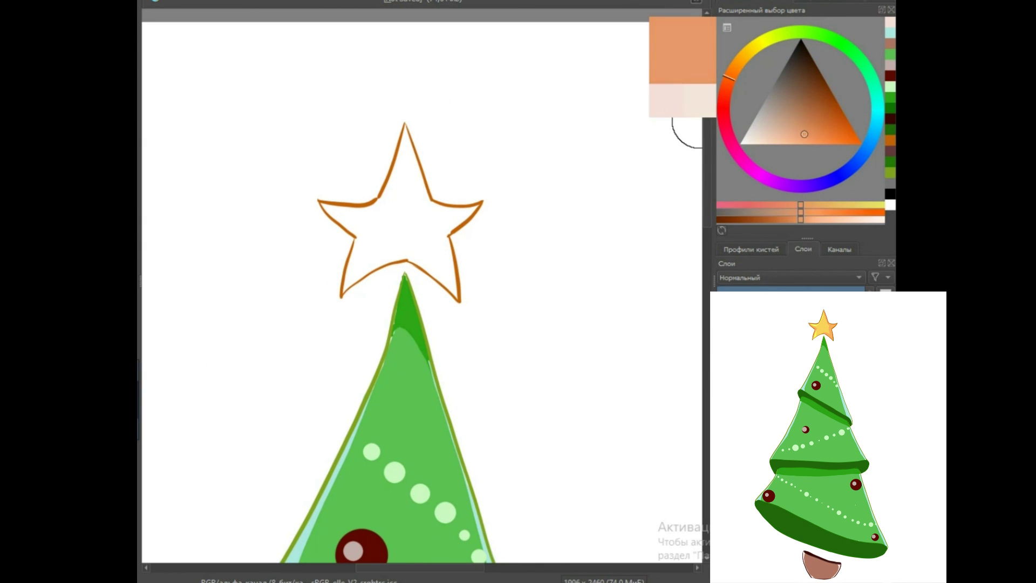
left_click(816, 142)
mouse_move(406, 134)
left_mouse_down()
mouse_move(453, 226)
mouse_move(444, 211)
mouse_move(454, 292)
mouse_move(433, 261)
mouse_move(444, 247)
mouse_move(399, 258)
left_mouse_up()
left_click_drag(323, 204, 355, 246)
mouse_move(410, 178)
left_mouse_down()
mouse_move(427, 146)
mouse_move(373, 153)
left_mouse_up()
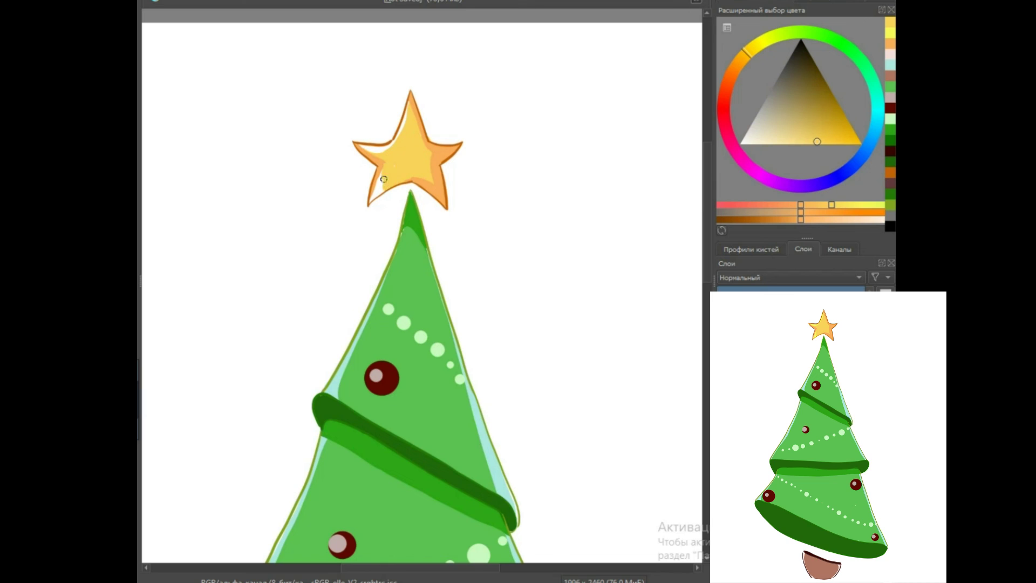
- Choose a bright yellow and fill the remaining white edges on the star's left-hand arms as highlights
left_click(761, 42)
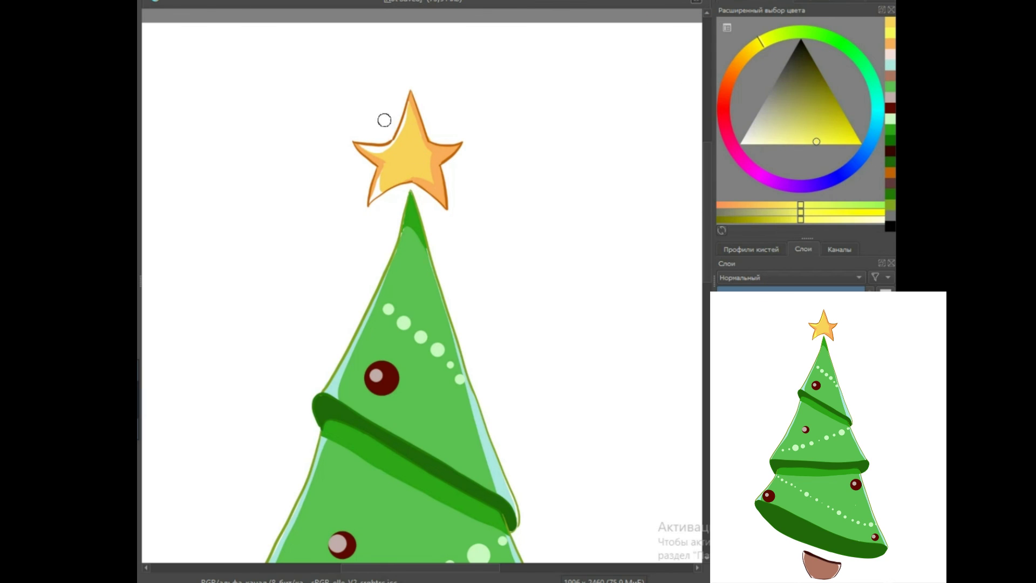
left_click_drag(378, 150, 364, 147)
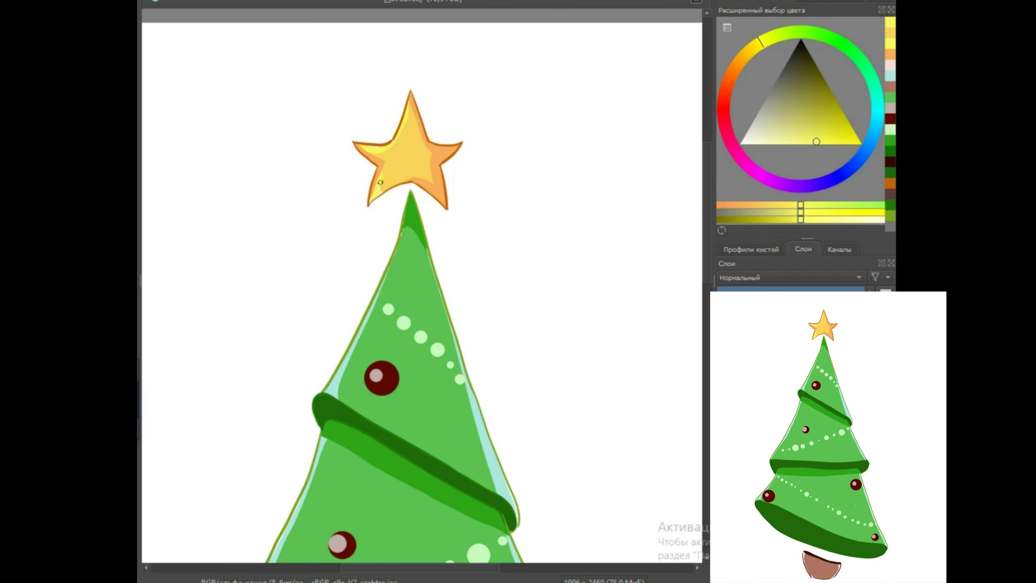
key("minus")
key("minus")
key("minus")
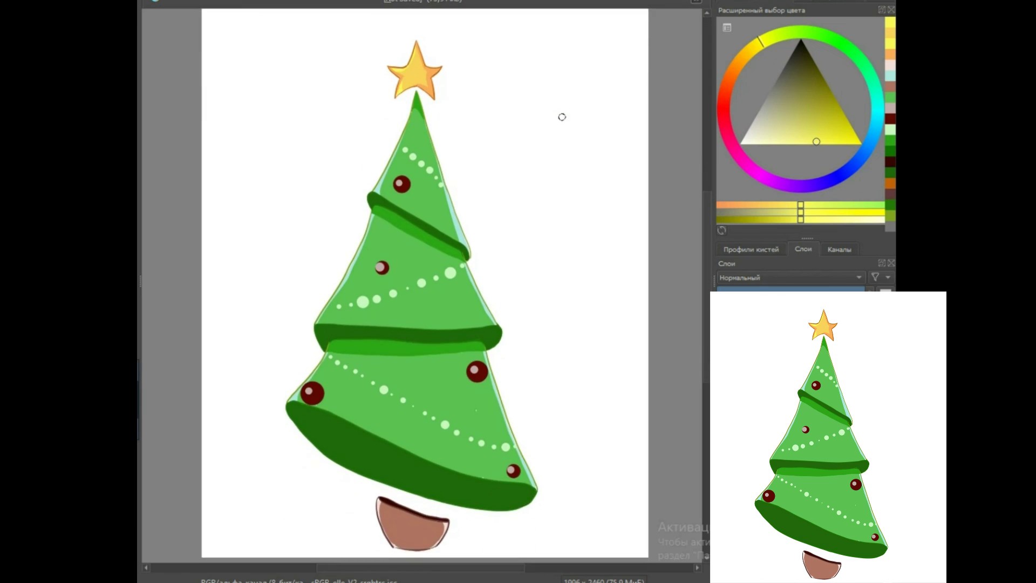